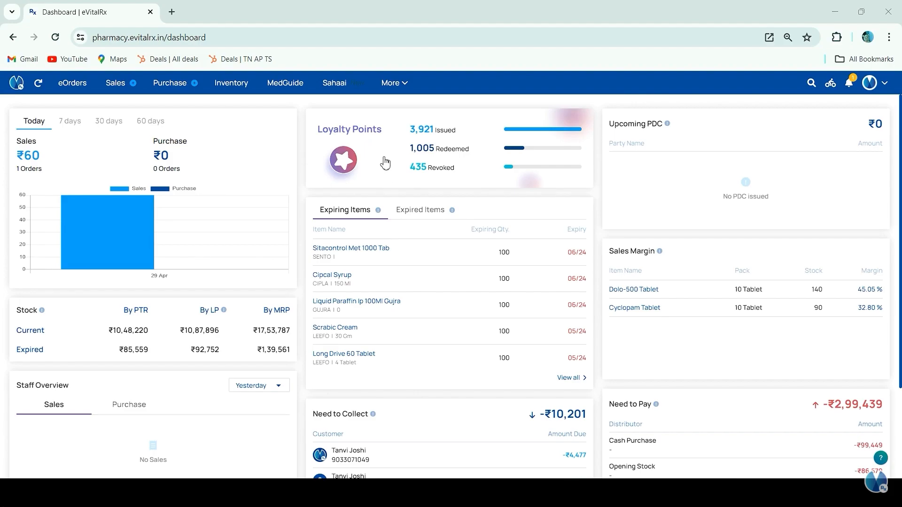
# Open the Loyalty Program from the account's Services & Tools and review its dashboard of top customers, points issued and points redeemed.
pyautogui.click(870, 83)
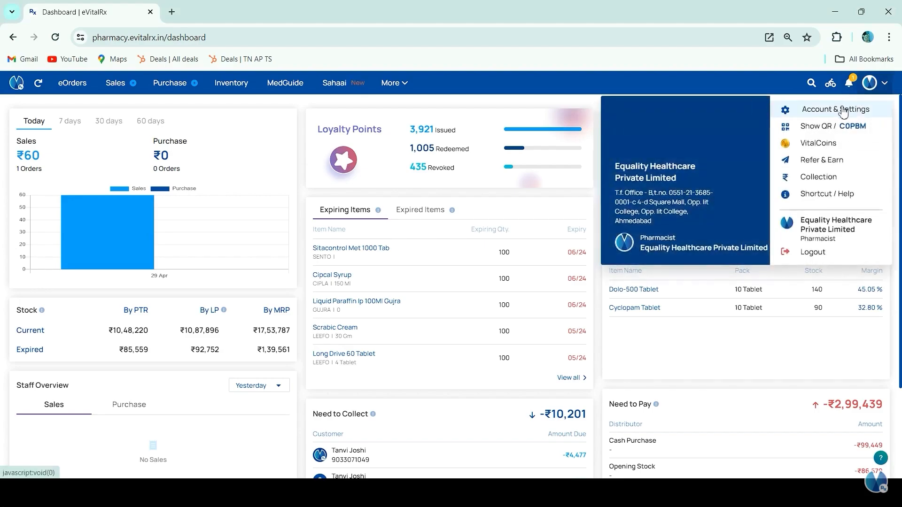
pyautogui.click(843, 110)
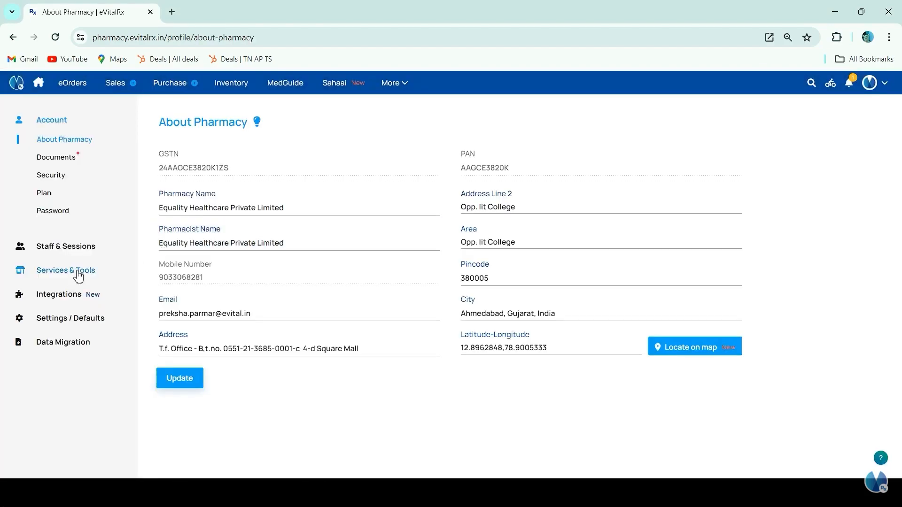
pyautogui.click(75, 271)
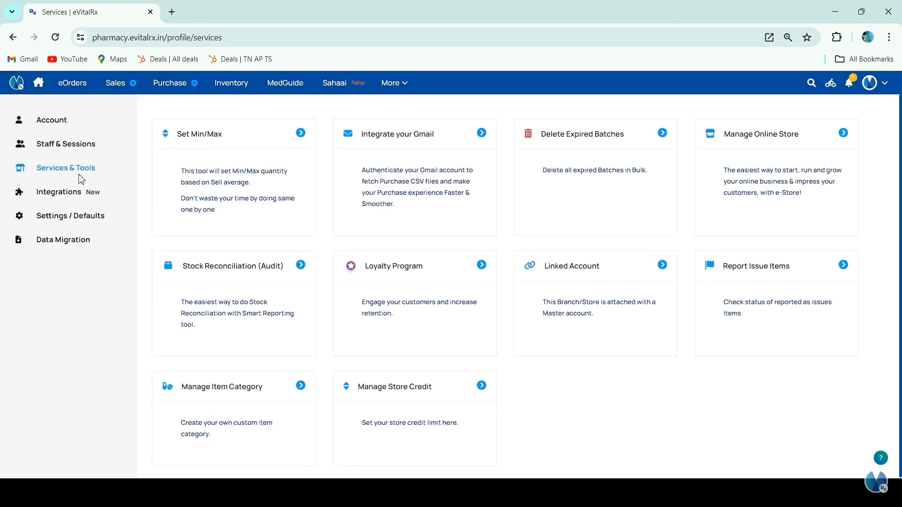
pyautogui.click(395, 270)
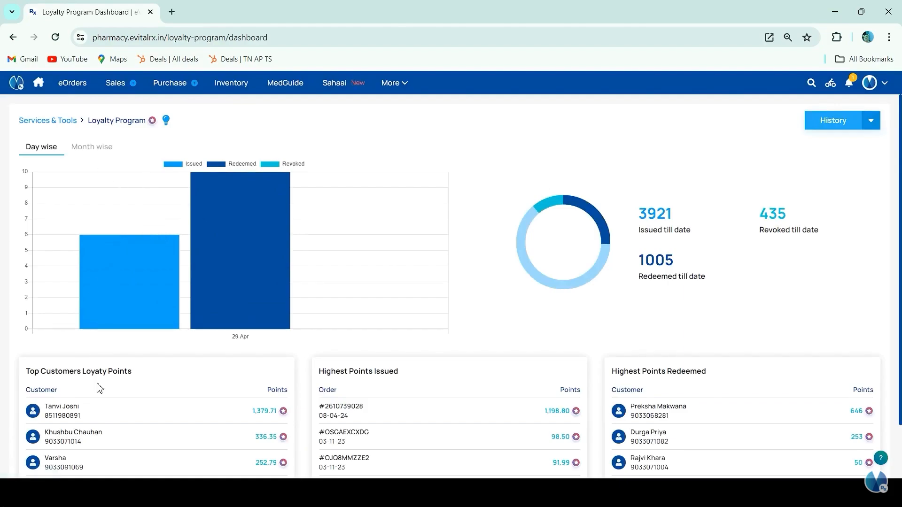
pyautogui.scroll(-1, 99, 387)
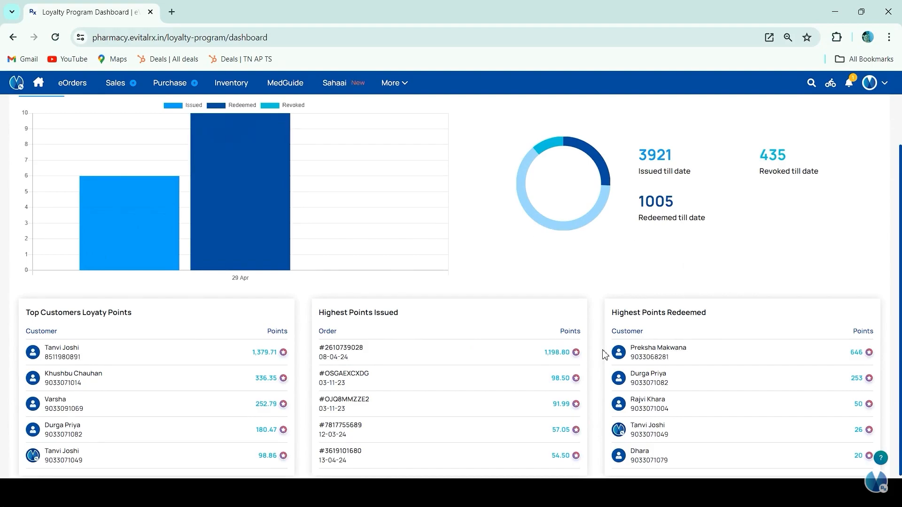
pyautogui.scroll(1, 606, 355)
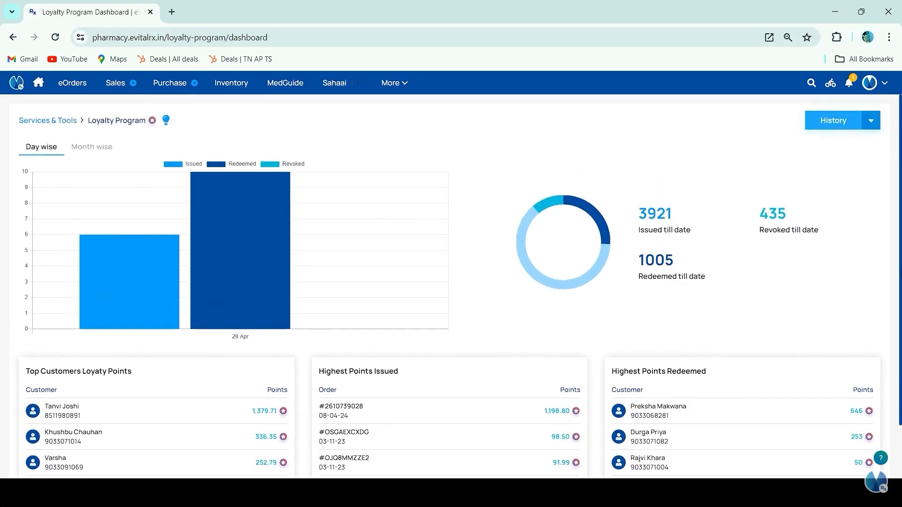
# Review the loyalty program's default points per category and its redemption configurations, and save the settings.
pyautogui.click(872, 123)
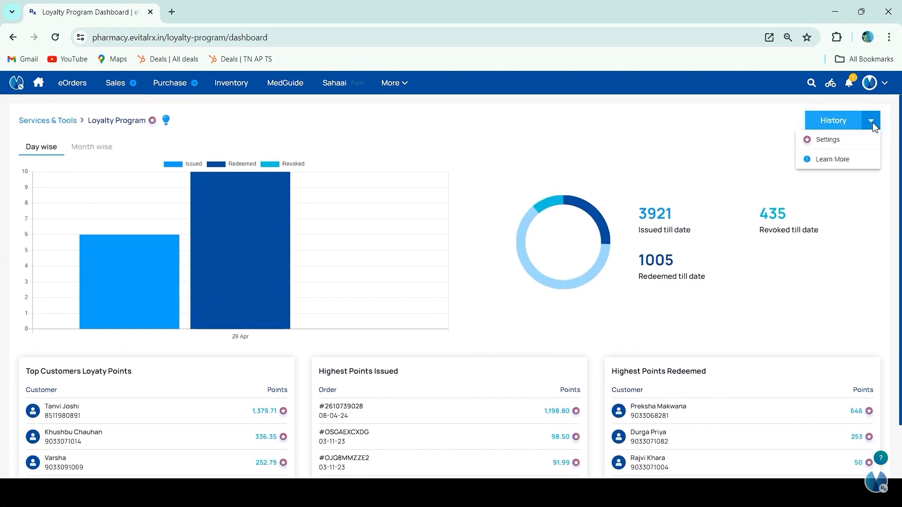
pyautogui.click(840, 140)
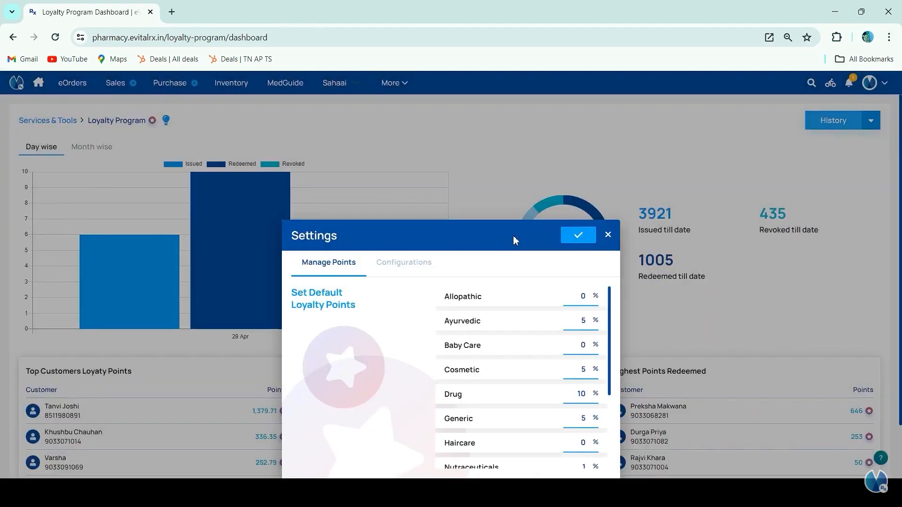
pyautogui.scroll(-3, 526, 348)
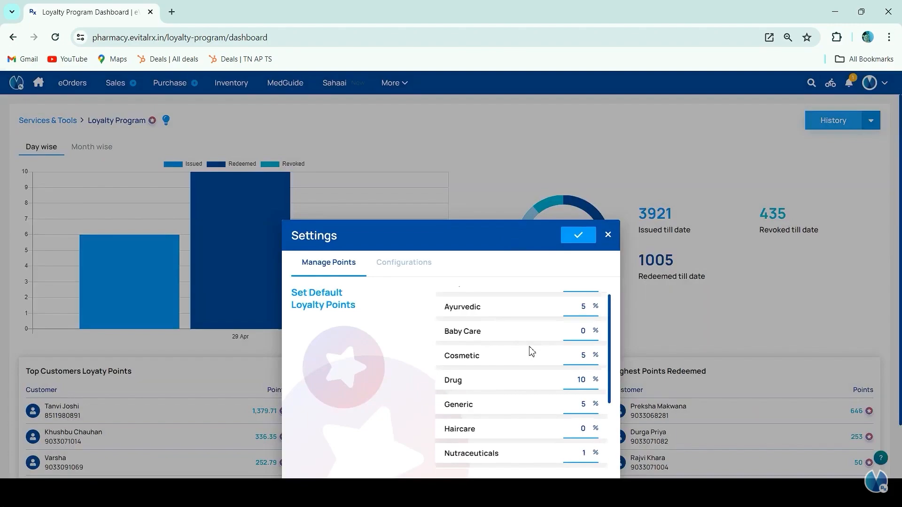
pyautogui.scroll(3, 528, 361)
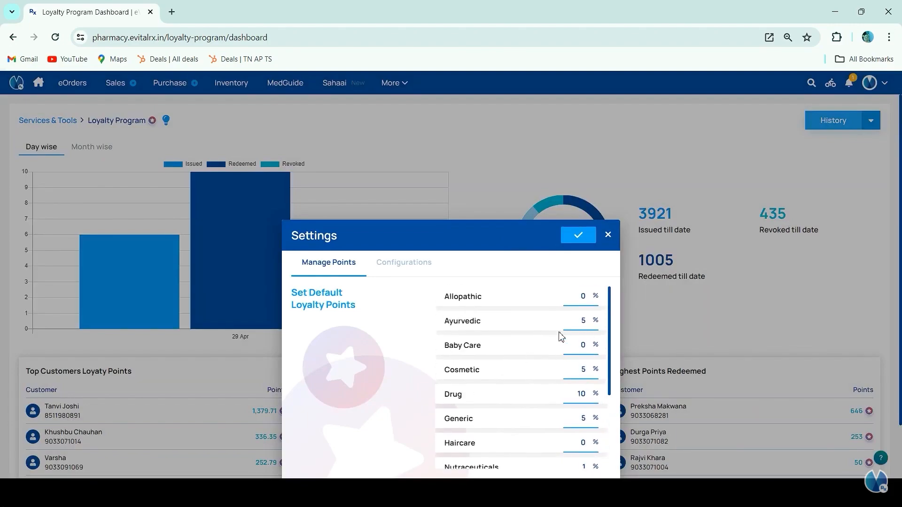
pyautogui.click(399, 272)
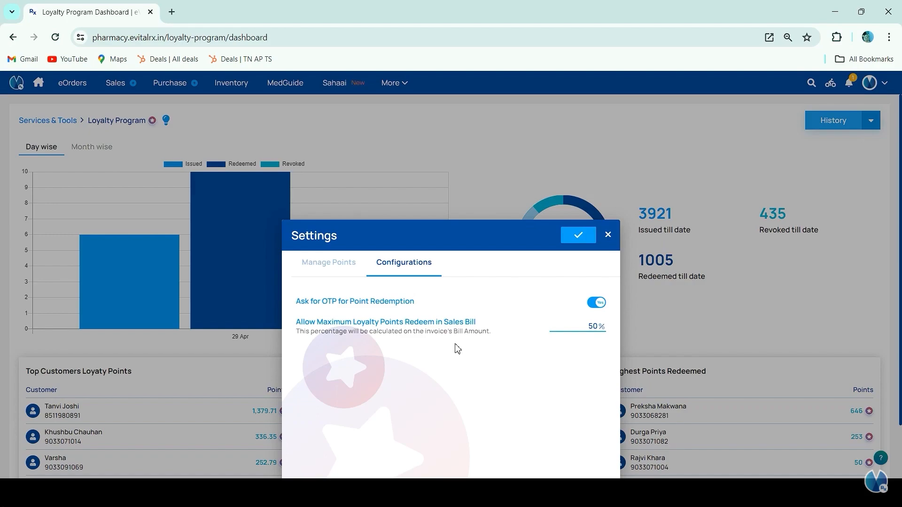
pyautogui.click(587, 241)
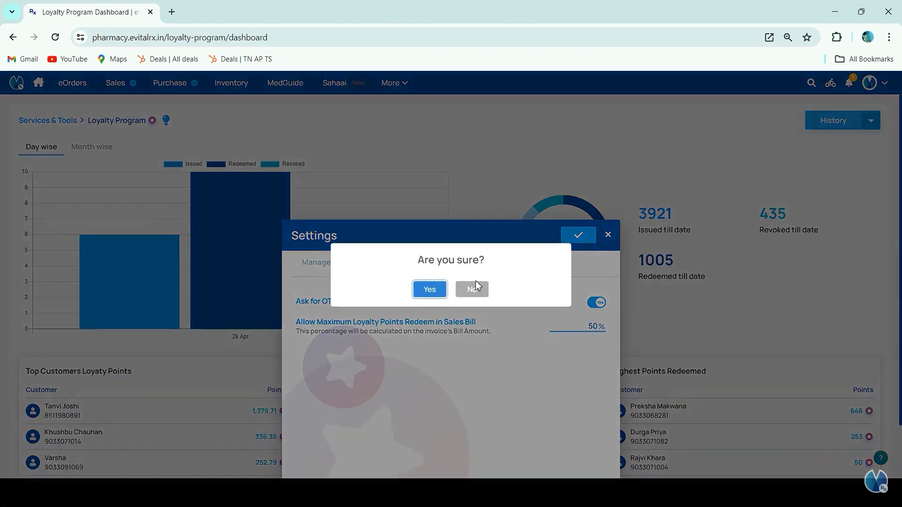
pyautogui.click(433, 292)
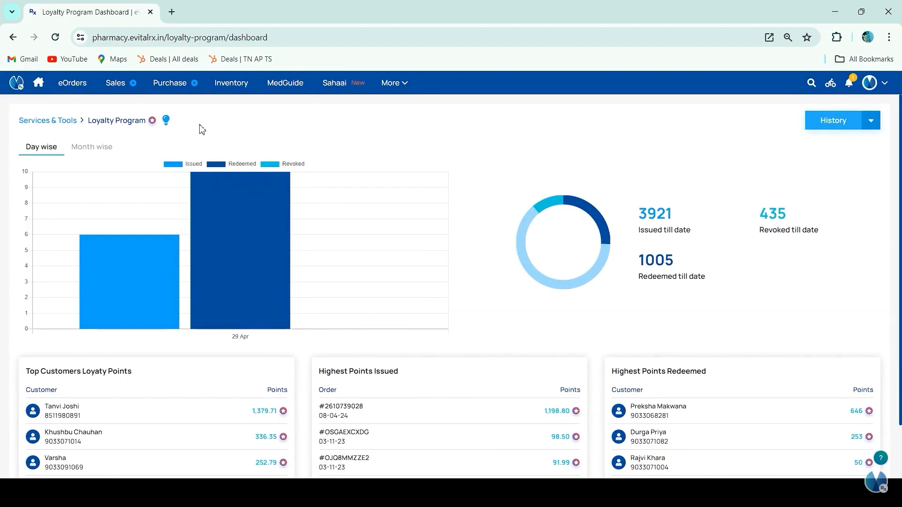
# Start a new sales bill and assign it to the existing customer found by first name.
pyautogui.moveTo(135, 88)
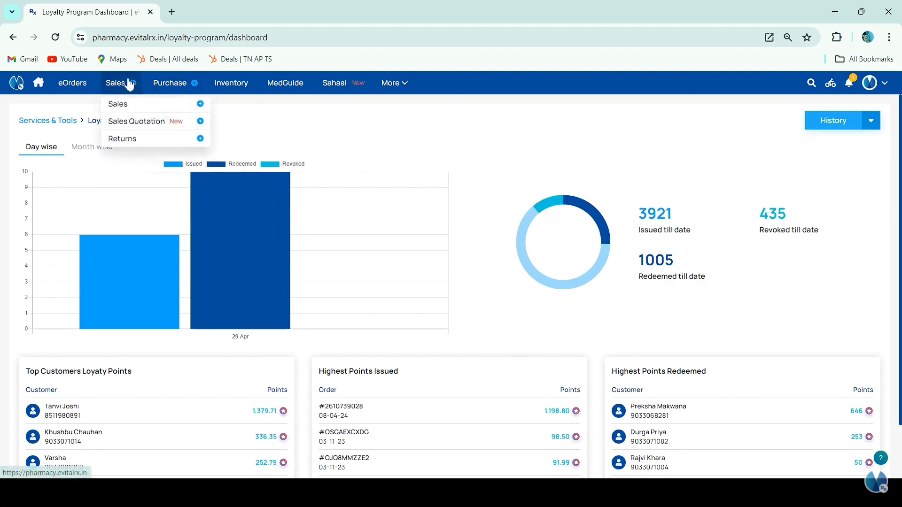
pyautogui.click(136, 86)
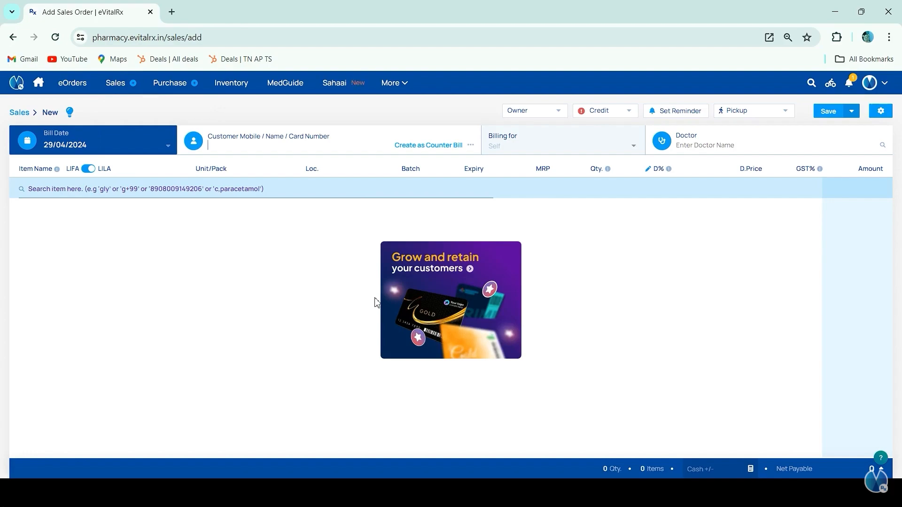
pyautogui.click(244, 148)
pyautogui.write('Durga')
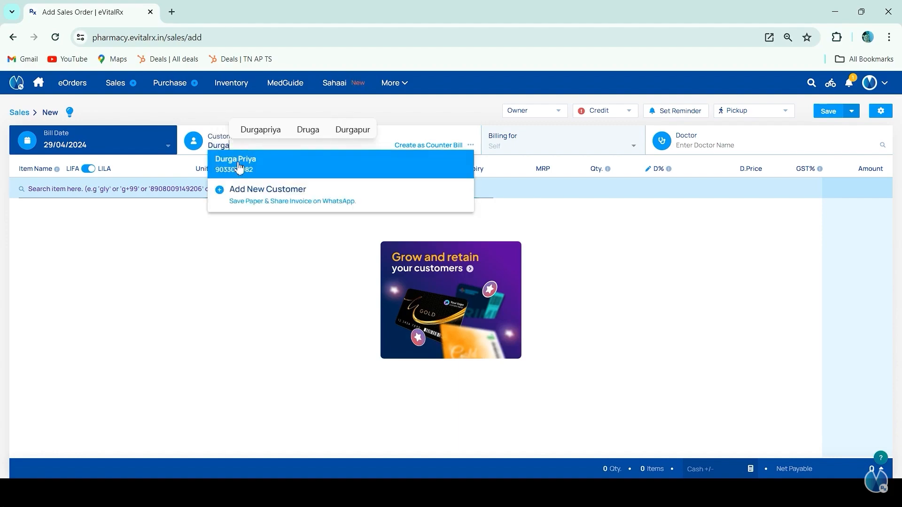
pyautogui.click(241, 167)
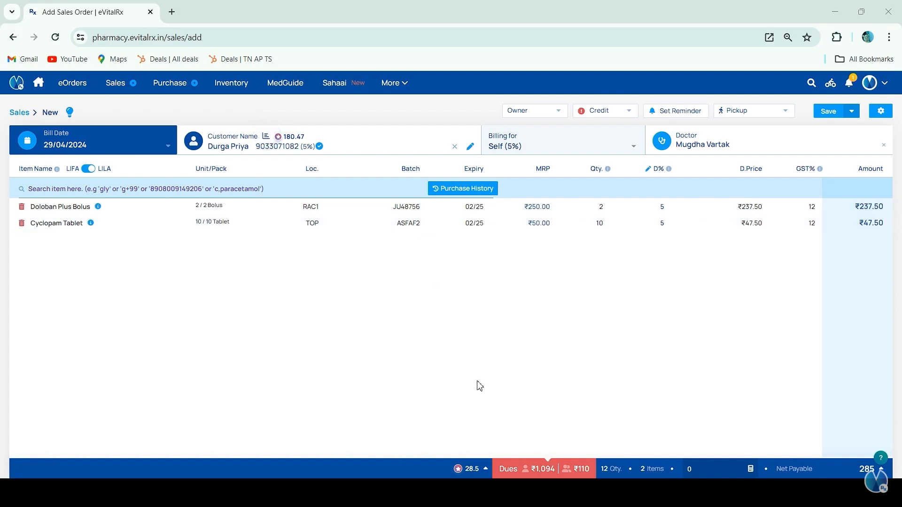
# Check the bill's loyalty points breakdown per item and try to redeem 10 loyalty points in the invoice breakdown.
pyautogui.click(471, 469)
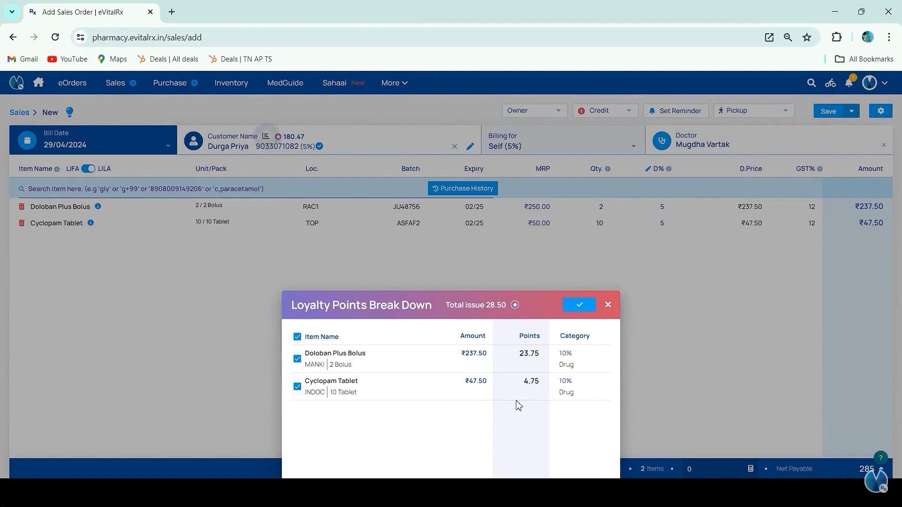
pyautogui.click(607, 308)
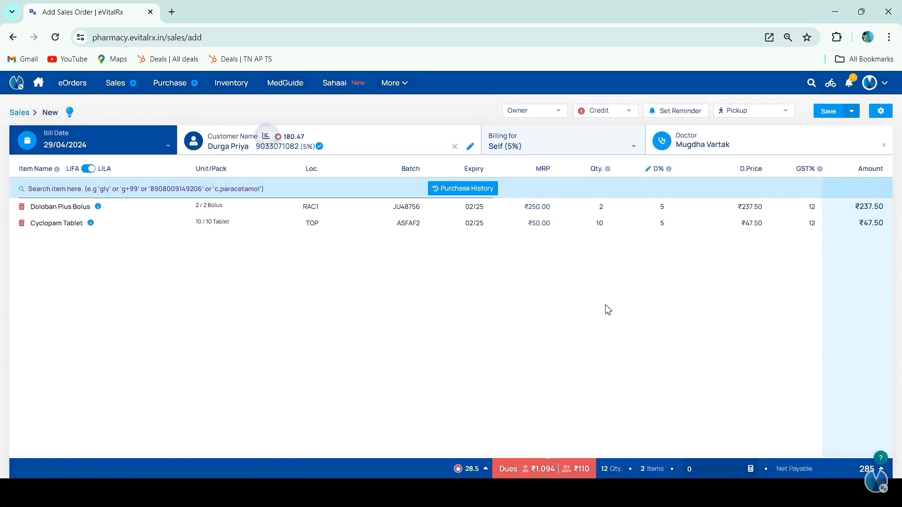
pyautogui.click(649, 470)
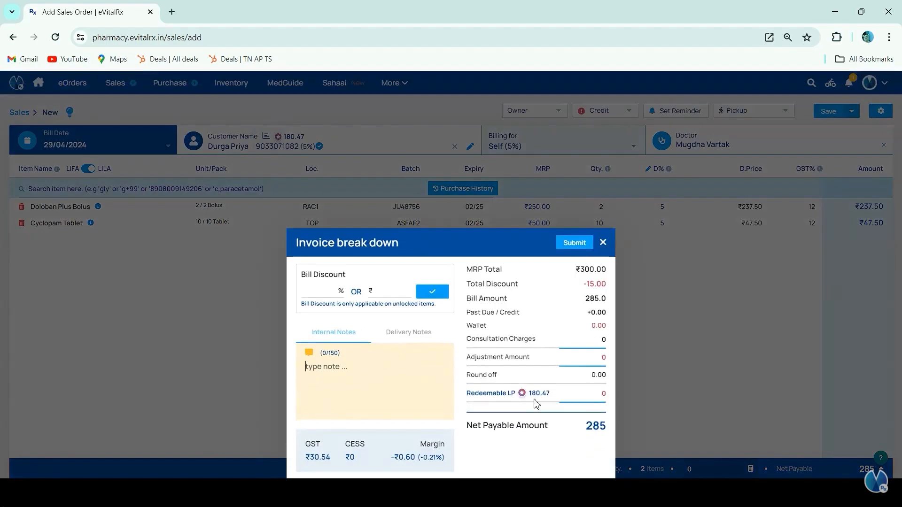
pyautogui.moveTo(540, 399)
pyautogui.click(600, 396)
pyautogui.write('10')
pyautogui.click(566, 244)
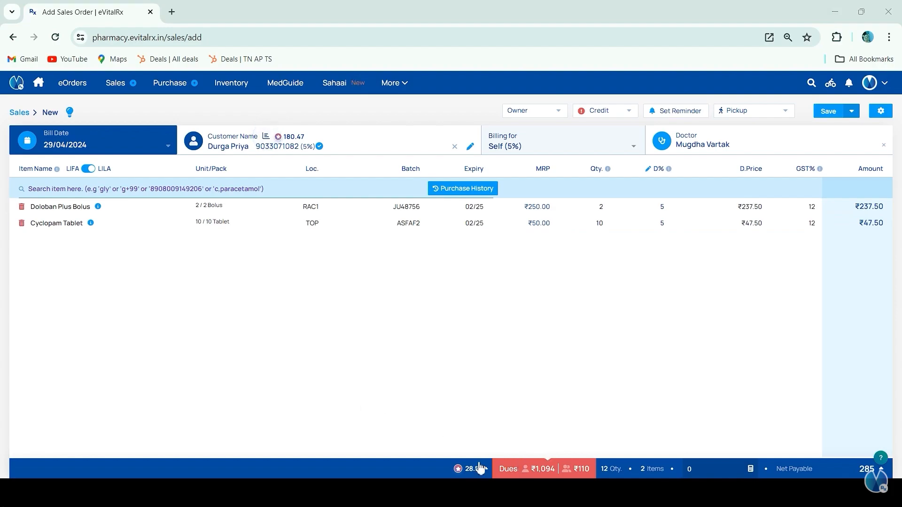
# Exclude all items from earning points in the Loyalty Points Break Down, confirm the change and save the sales bill.
pyautogui.click(464, 470)
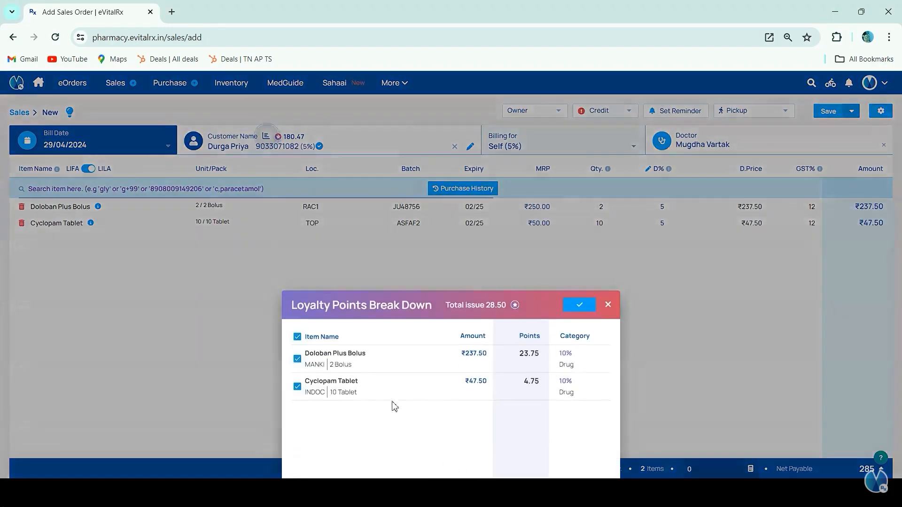
pyautogui.click(297, 337)
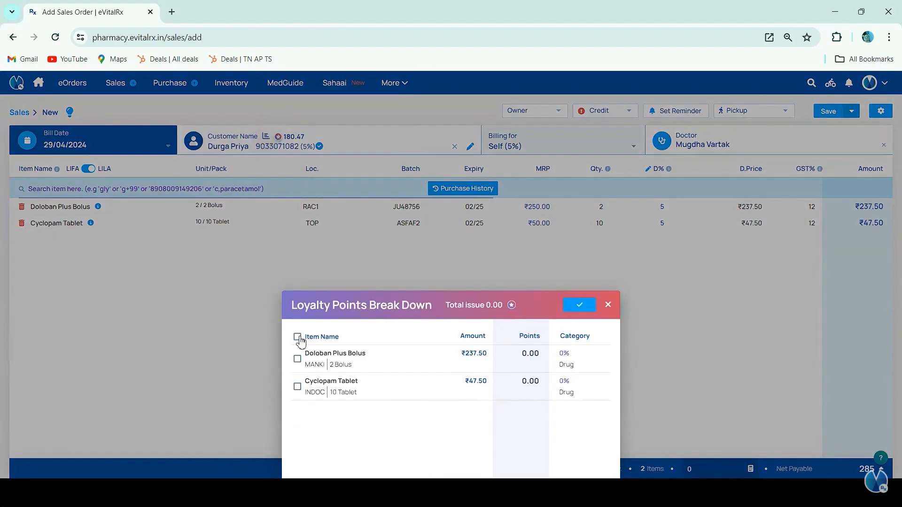
pyautogui.click(570, 311)
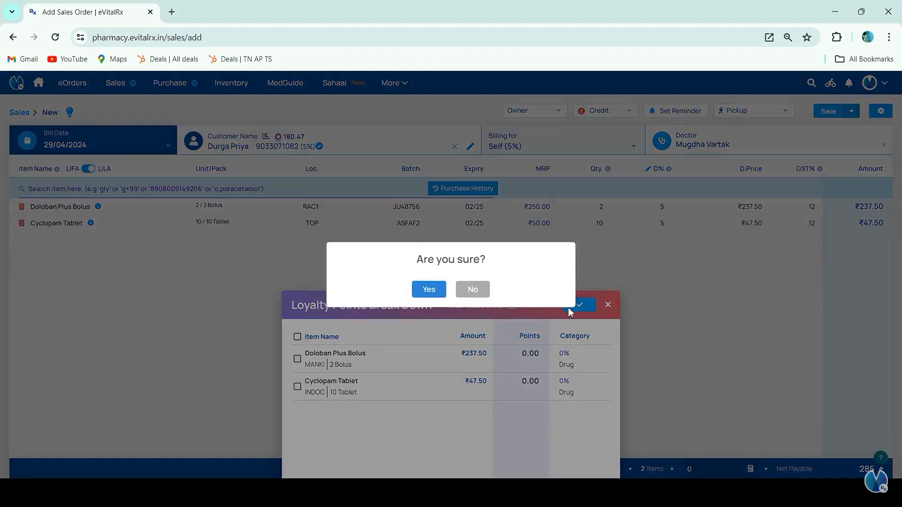
pyautogui.click(434, 299)
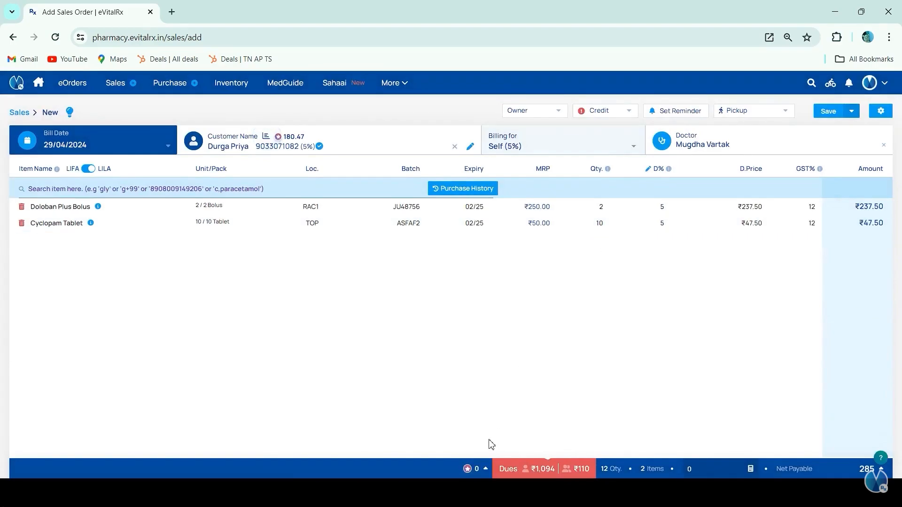
pyautogui.click(823, 116)
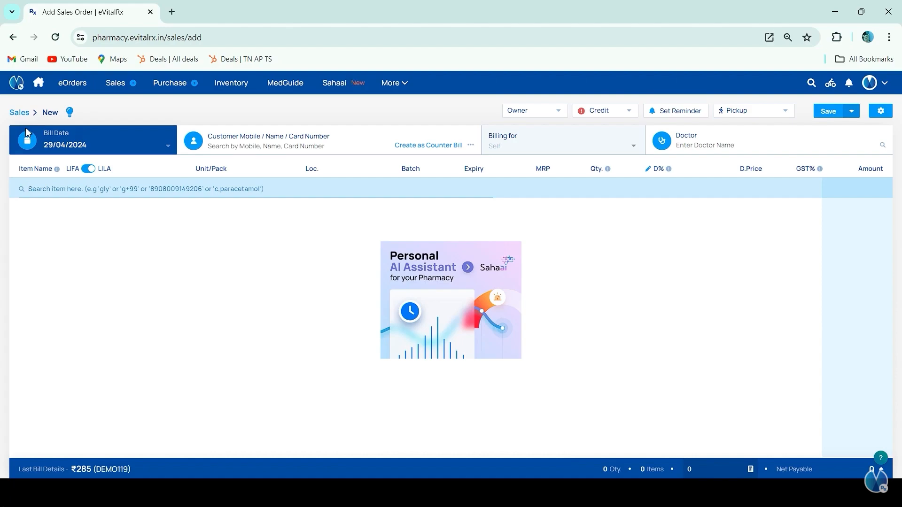
# Open the sales bill entered on 29-04-24 at 11:51 AM and create a return for all its items.
pyautogui.moveTo(115, 89)
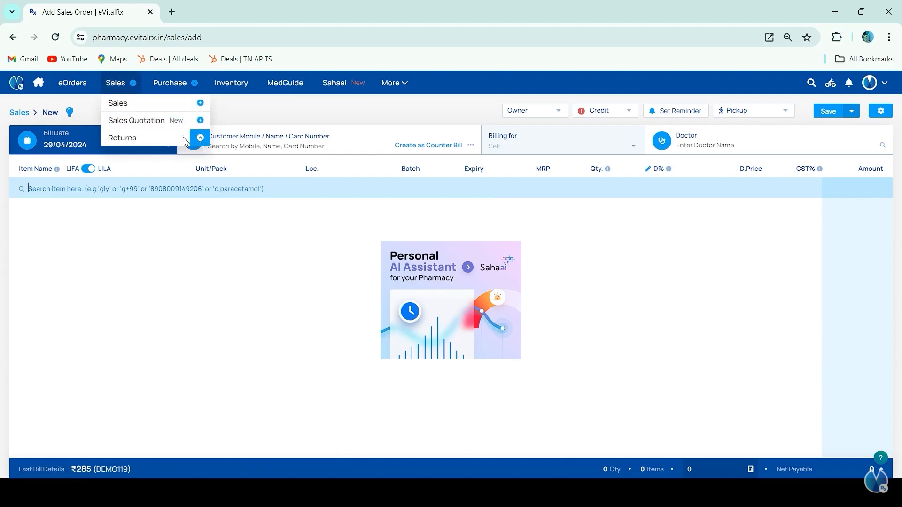
pyautogui.click(125, 105)
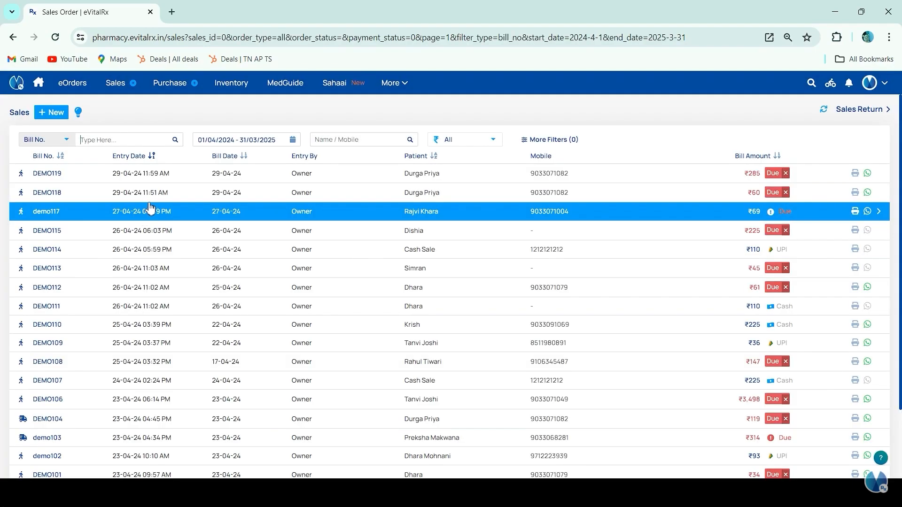
pyautogui.click(185, 199)
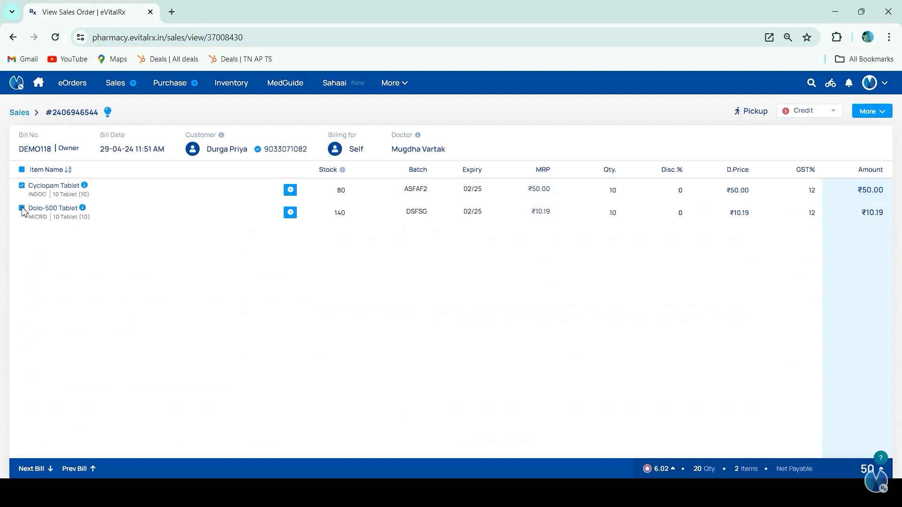
pyautogui.click(23, 171)
pyautogui.click(873, 109)
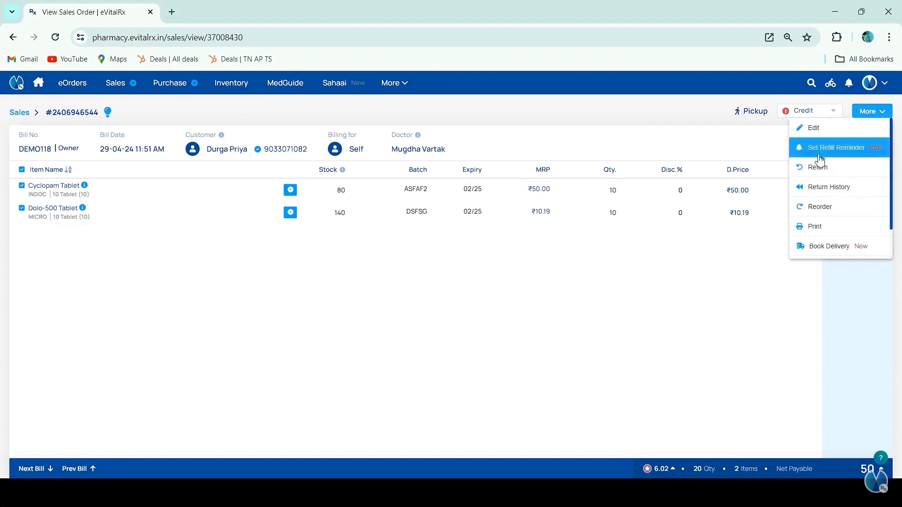
pyautogui.click(818, 167)
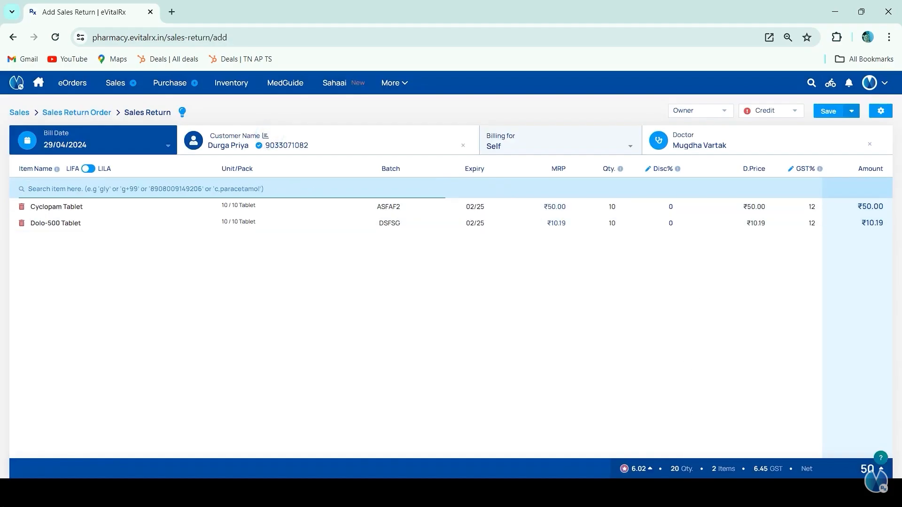
# Check the loyalty points to revoke for each returned item and save the sales return.
pyautogui.click(634, 468)
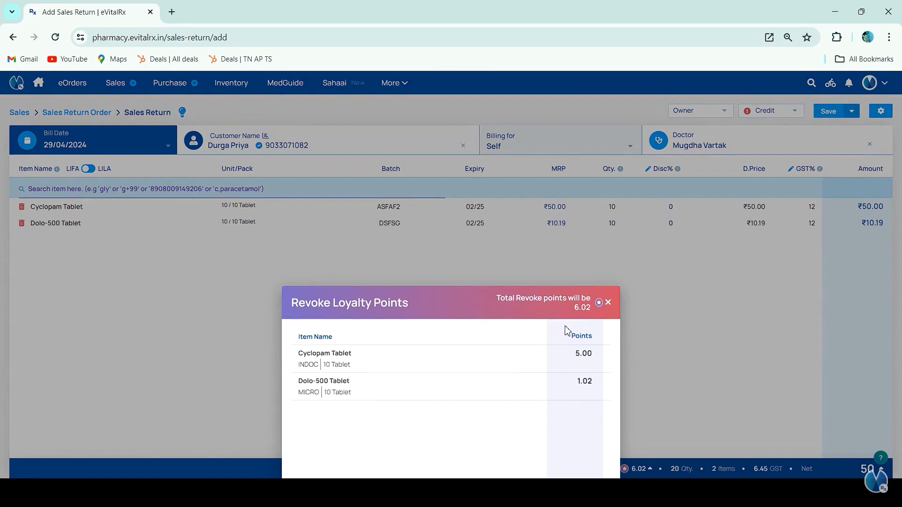
pyautogui.click(607, 302)
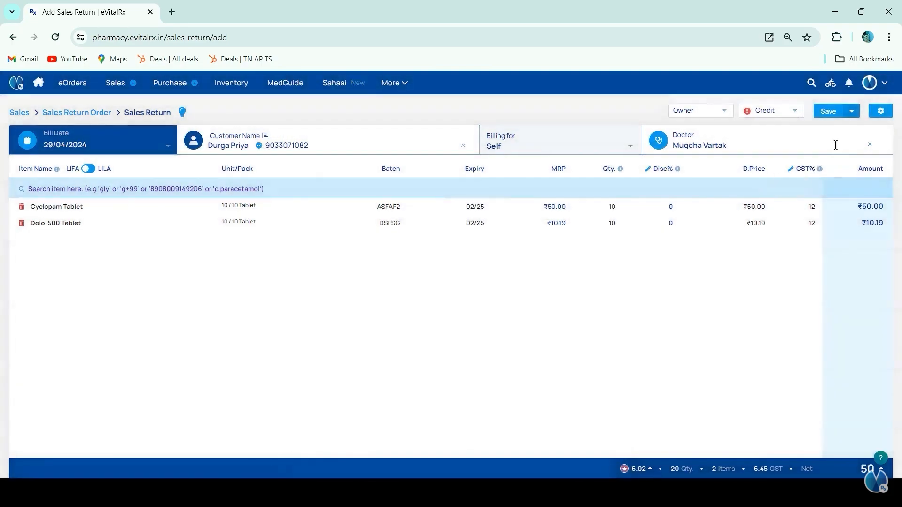
pyautogui.click(831, 113)
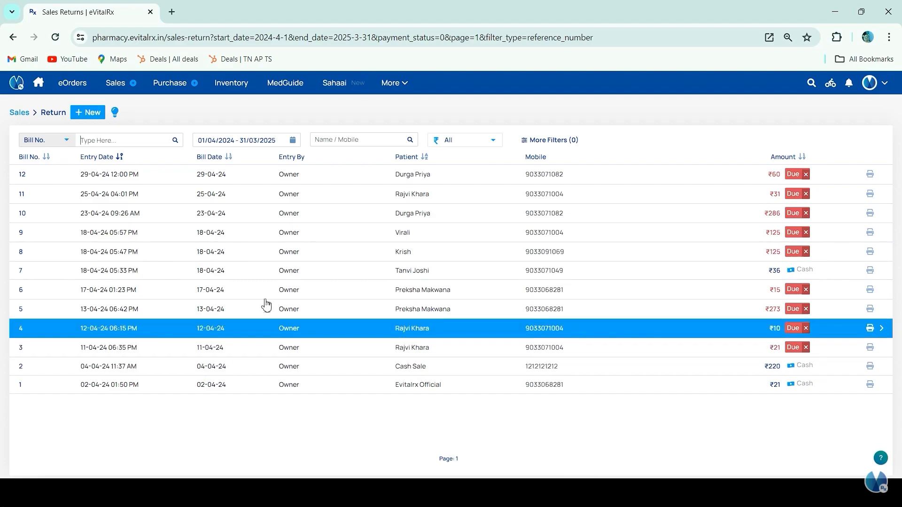
# Open the Cash Management report to examine sales and returns by payment mode, including Loyalty Points.
pyautogui.click(406, 88)
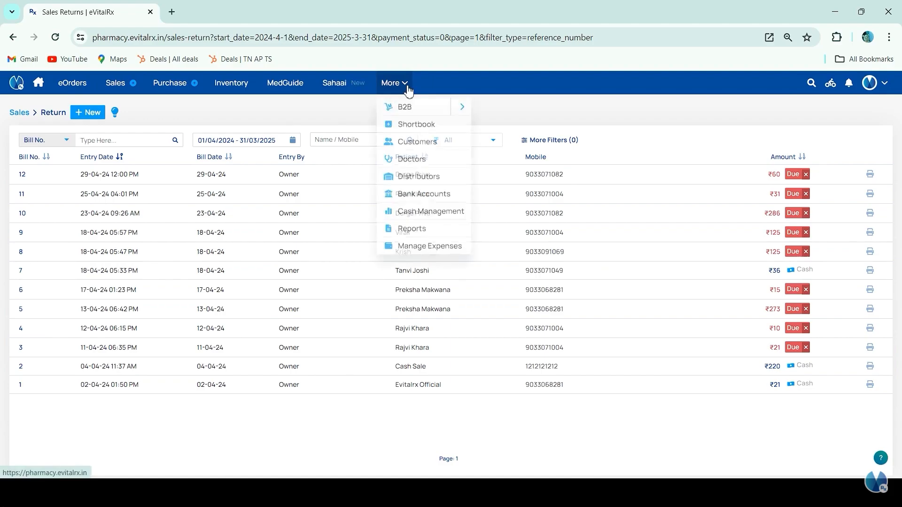
pyautogui.click(404, 210)
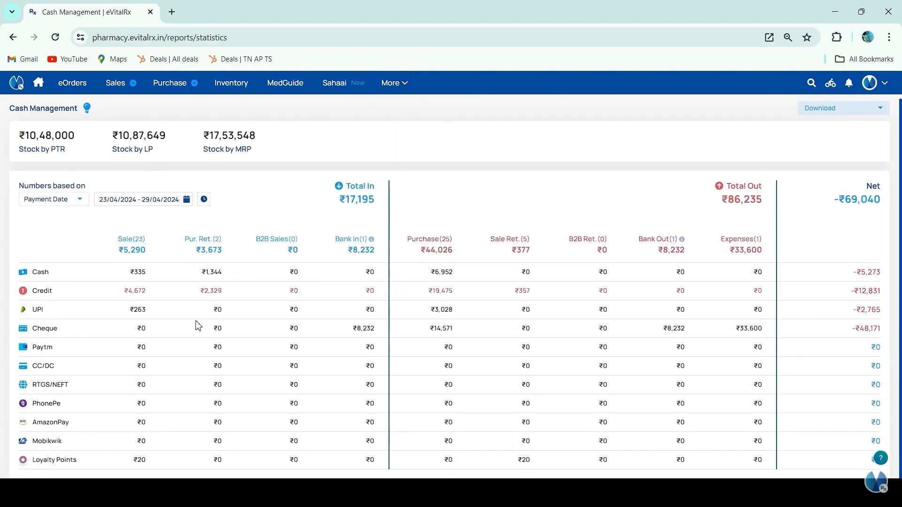